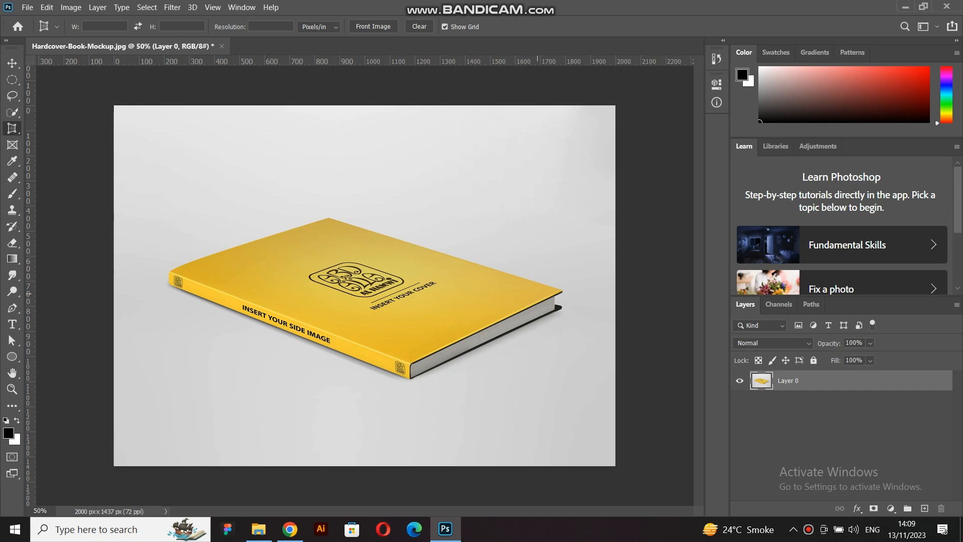
Mark the four corners of the yellow front cover with the Perspective Crop tool
{"action": "left_click", "coordinate": [547, 290]}
{"action": "left_click", "coordinate": [409, 355]}
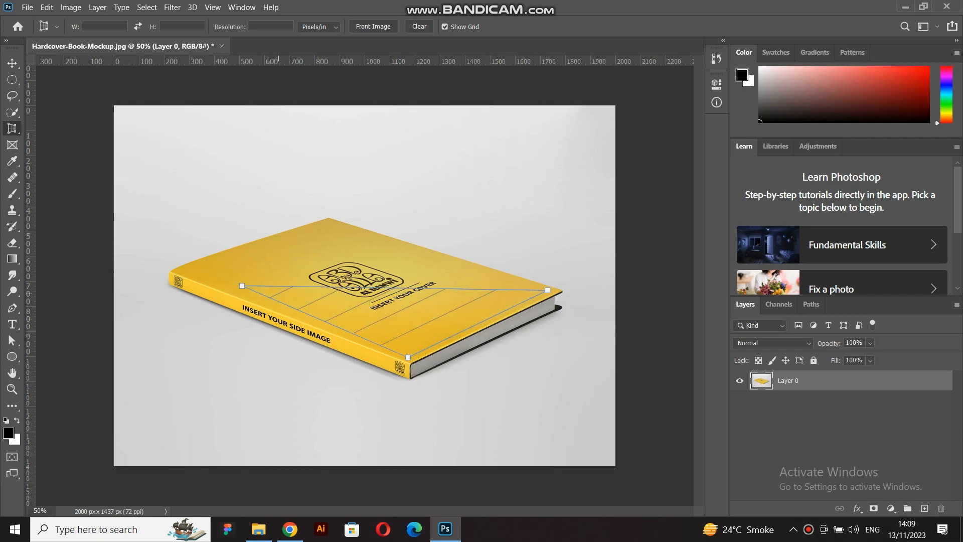
{"action": "left_click", "coordinate": [203, 274]}
{"action": "left_click", "coordinate": [177, 271]}
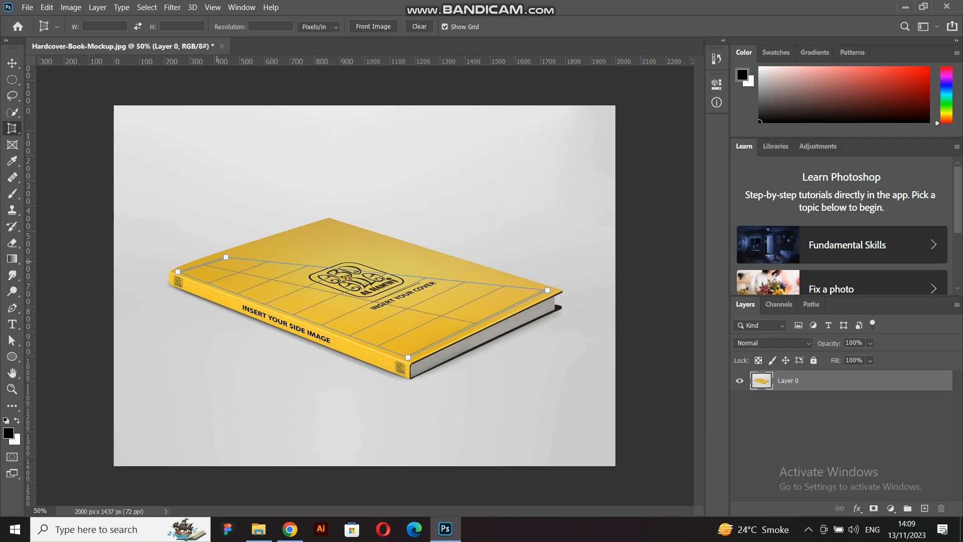
{"action": "left_click", "coordinate": [329, 221]}
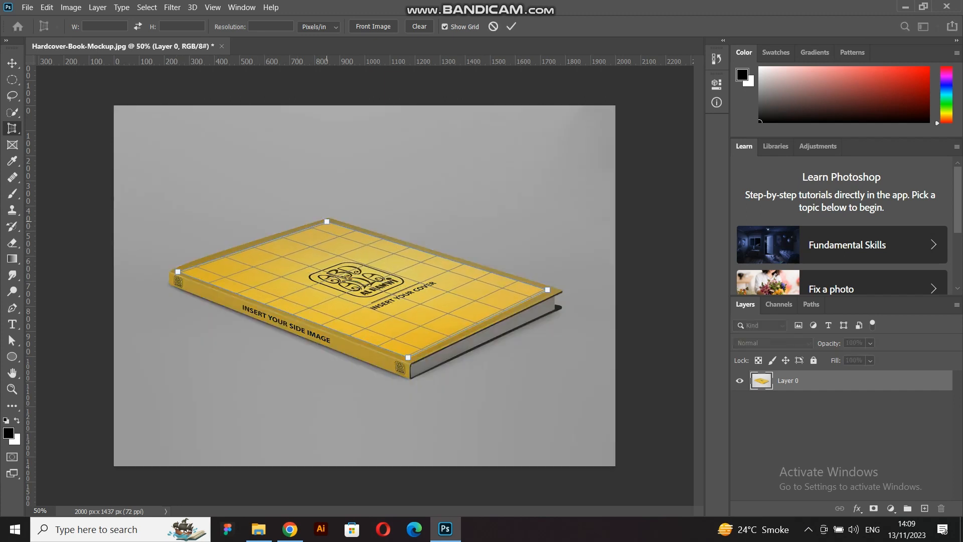
Fit the crop corners closely to the front cover's edges, apply the perspective crop, and undo it
{"action": "left_click_drag", "start_coordinate": [327, 221], "coordinate": [329, 218]}
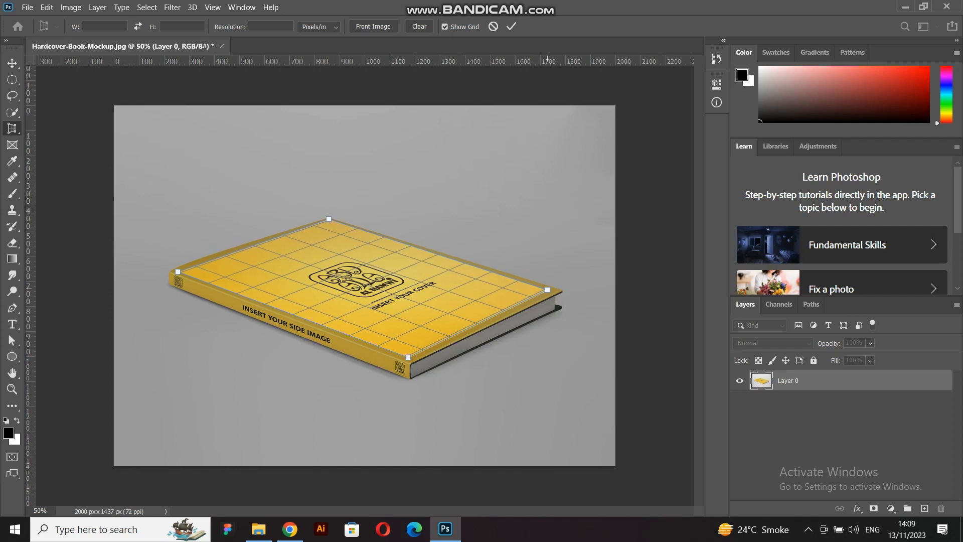
{"action": "left_click_drag", "start_coordinate": [547, 289], "coordinate": [560, 290]}
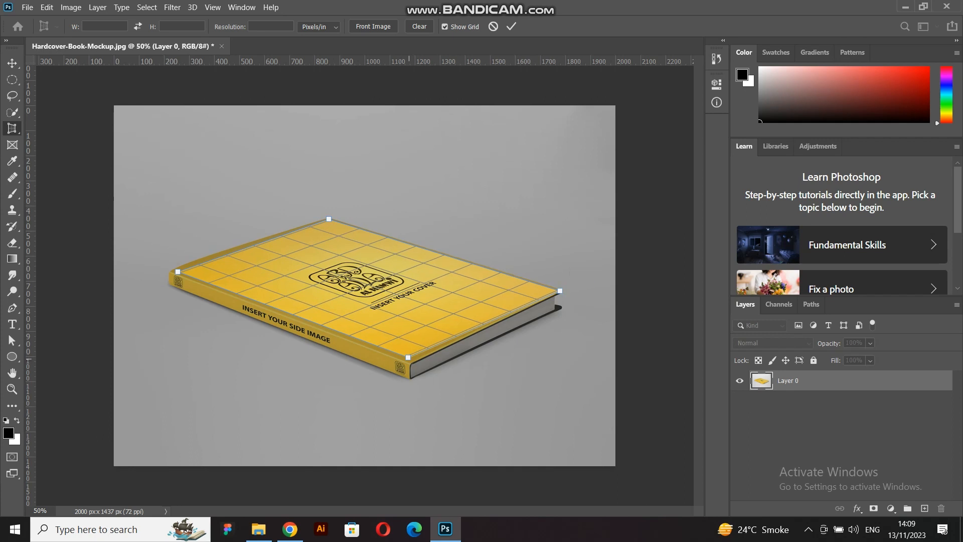
{"action": "left_click_drag", "start_coordinate": [407, 358], "coordinate": [408, 361]}
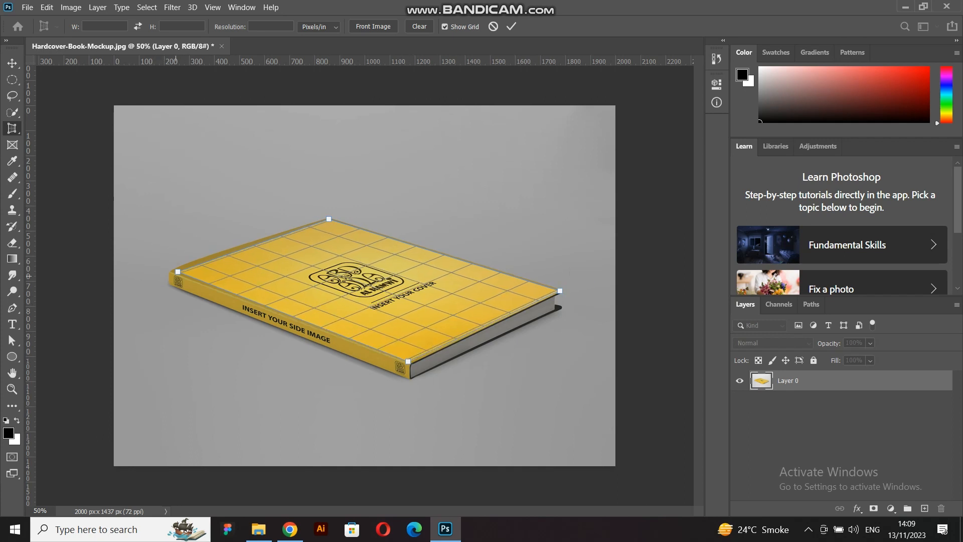
{"action": "left_click_drag", "start_coordinate": [178, 271], "coordinate": [173, 271]}
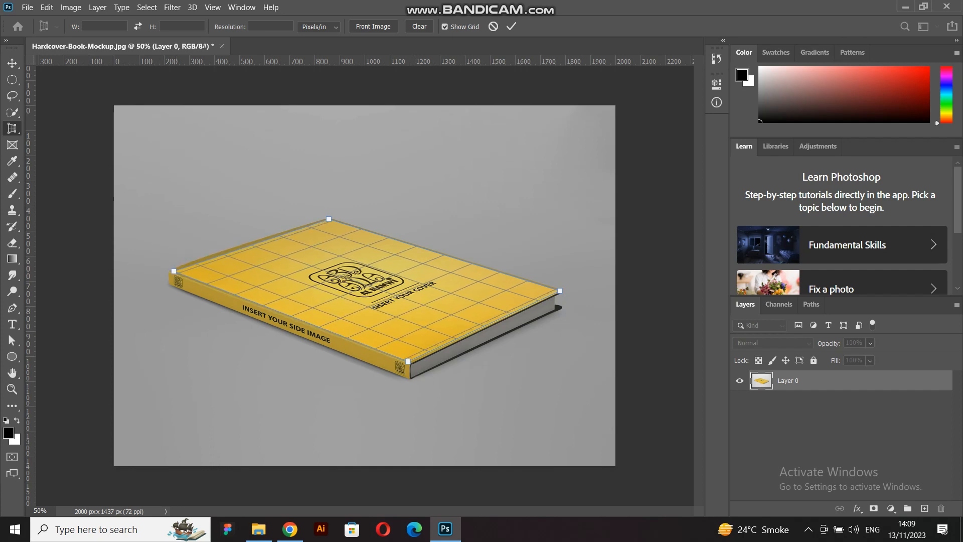
{"action": "left_click", "coordinate": [511, 26]}
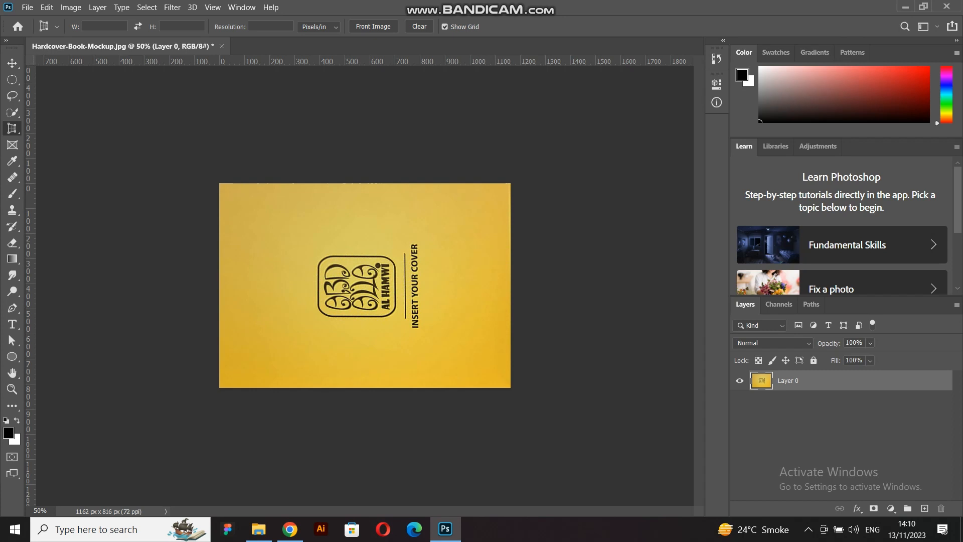
{"action": "key", "text": "ctrl+z"}
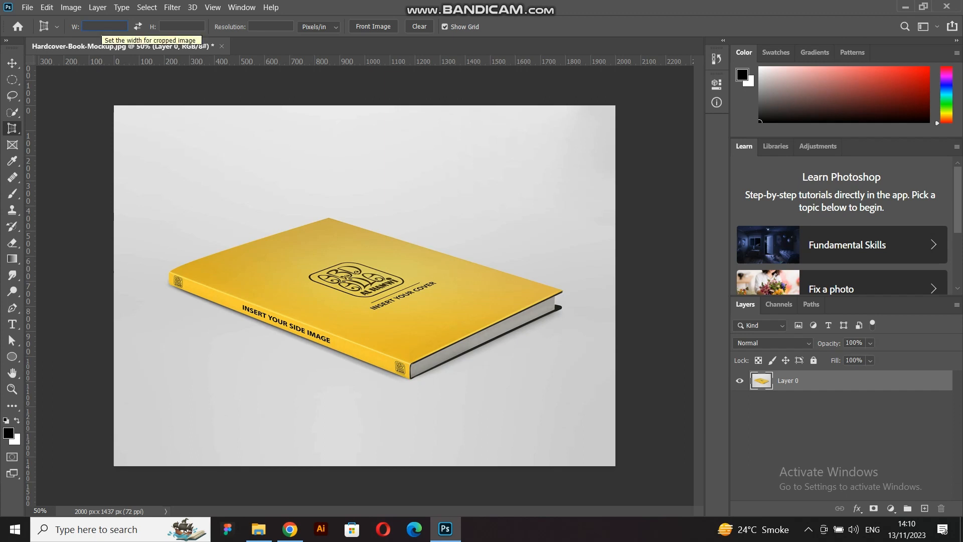
Set the perspective crop's width and height to 800 px each
{"action": "type", "text": "800"}
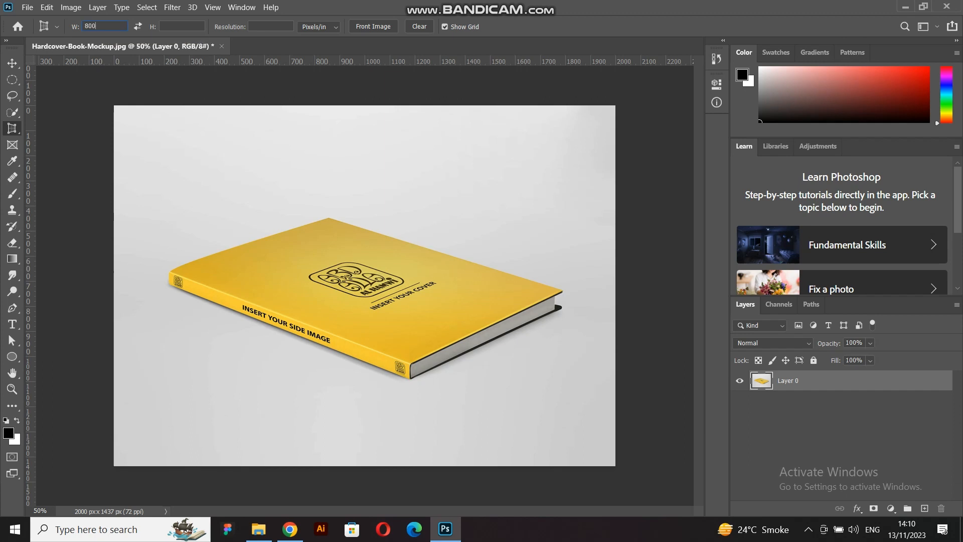
{"action": "key", "text": "Tab"}
{"action": "type", "text": "800"}
{"action": "key", "text": "Tab"}
Try a perspective crop of the front cover from its four corners at 800 × 800 px, and undo it
{"action": "left_click", "coordinate": [183, 269]}
{"action": "left_click", "coordinate": [331, 220]}
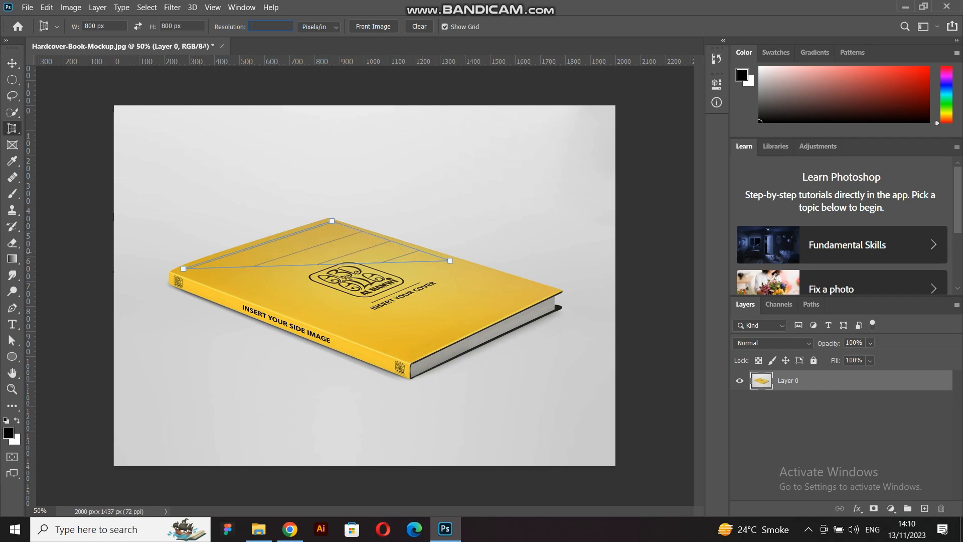
{"action": "left_click", "coordinate": [548, 292]}
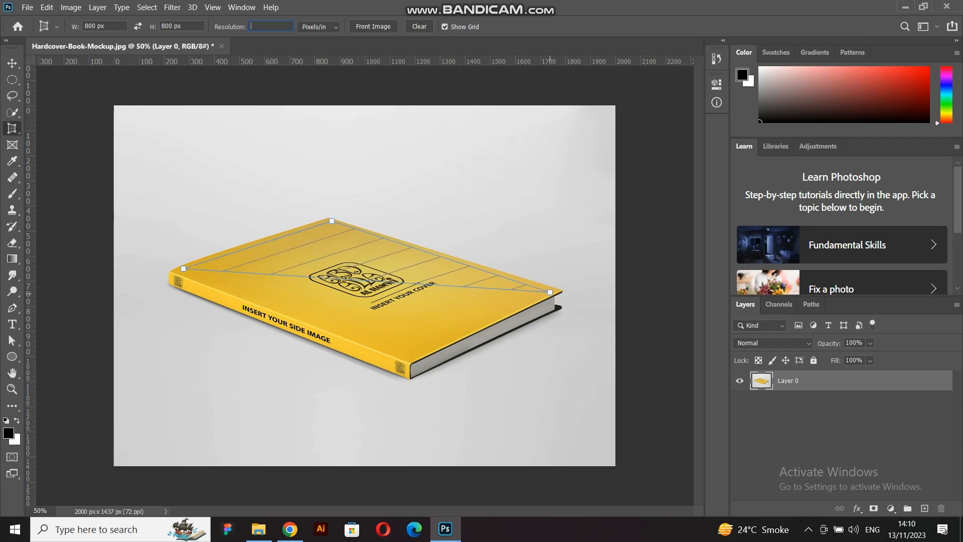
{"action": "left_click", "coordinate": [409, 359]}
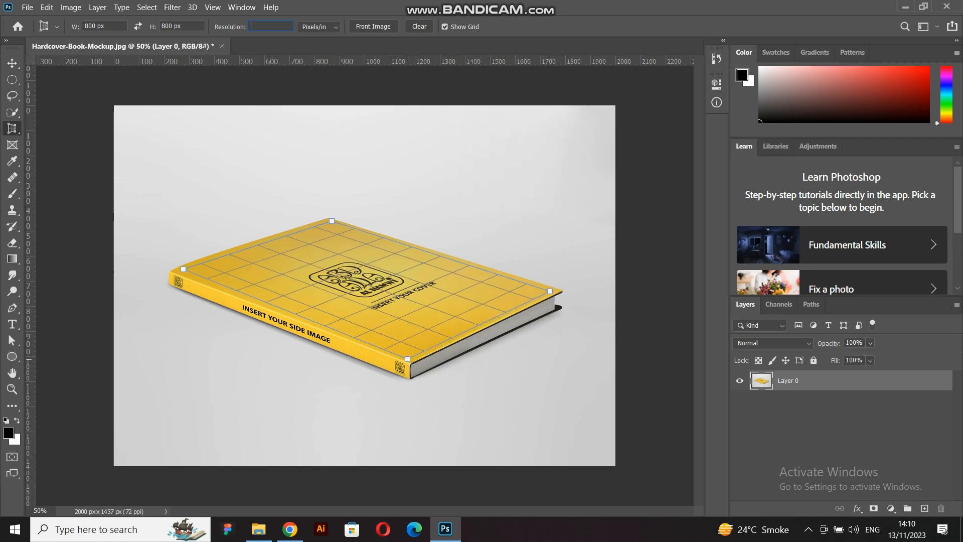
{"action": "left_click", "coordinate": [407, 358]}
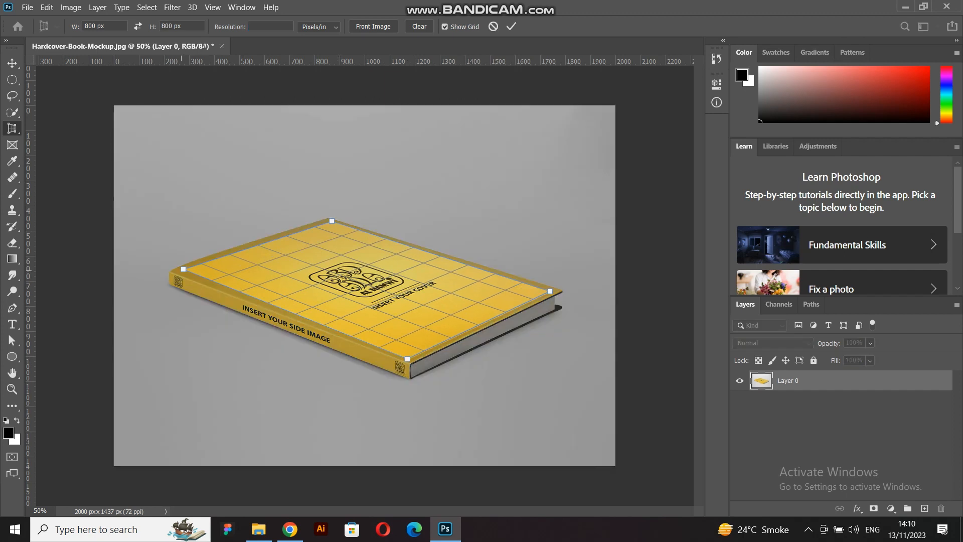
{"action": "left_click_drag", "start_coordinate": [183, 268], "coordinate": [178, 270]}
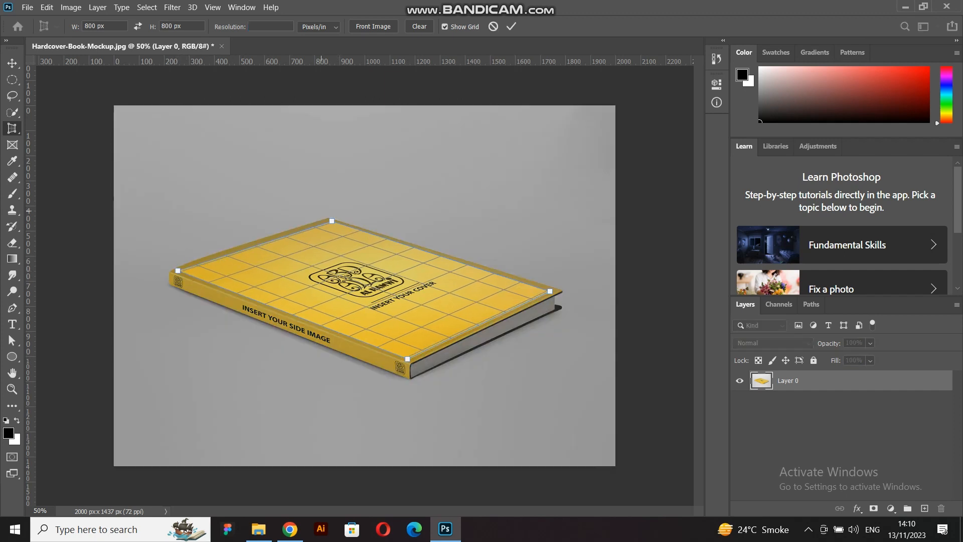
{"action": "left_click", "coordinate": [511, 26]}
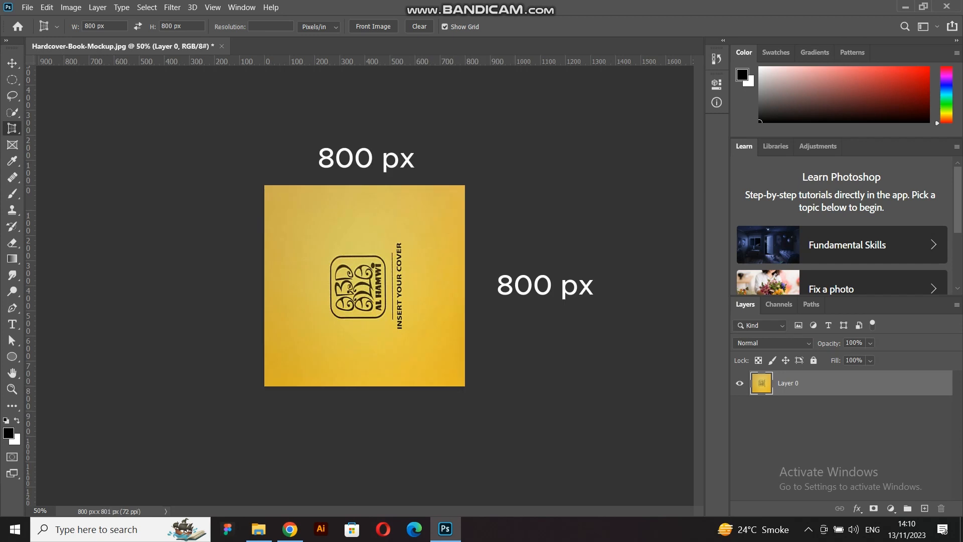
{"action": "key", "text": "Tab"}
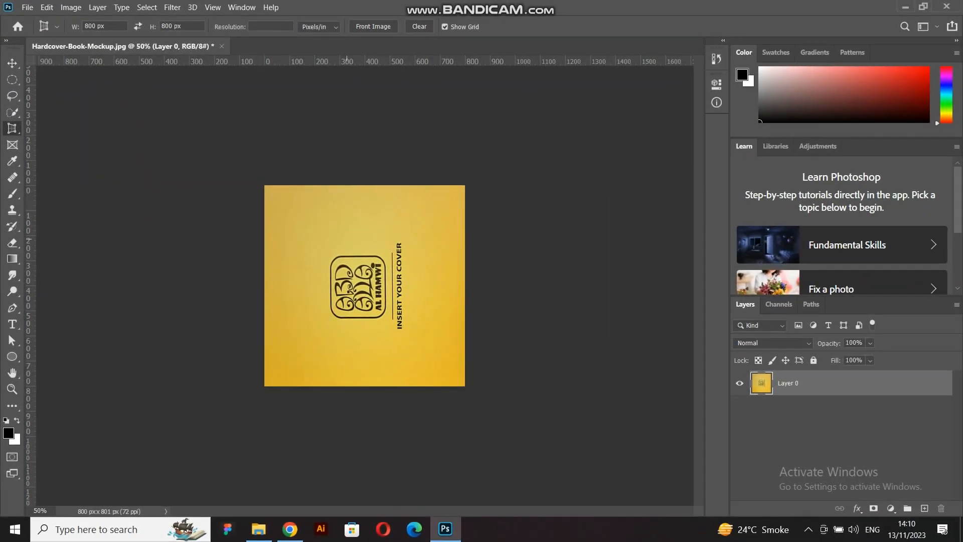
{"action": "key", "text": "ctrl+z"}
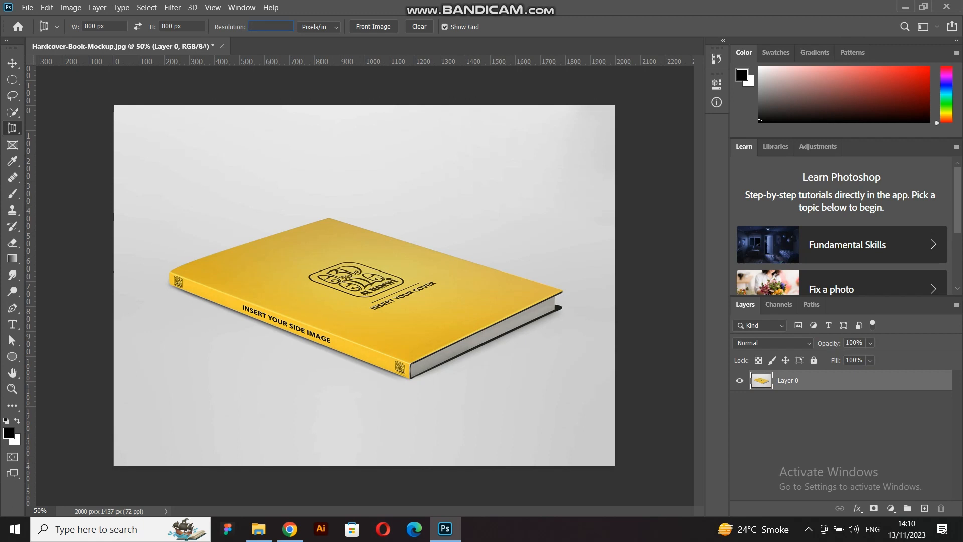
Set the perspective crop to 8 in wide and 10 in high with a resolution of 300 pixels/in
{"action": "type", "text": "300"}
{"action": "key", "text": "shift+Home"}
{"action": "type", "text": "10"}
{"action": "key", "text": "shift+Left"}
{"action": "key", "text": "shift+Left"}
{"action": "type", "text": "in"}
{"action": "left_click", "coordinate": [104, 26]}
{"action": "type", "text": "8 in"}
{"action": "left_click", "coordinate": [319, 27]}
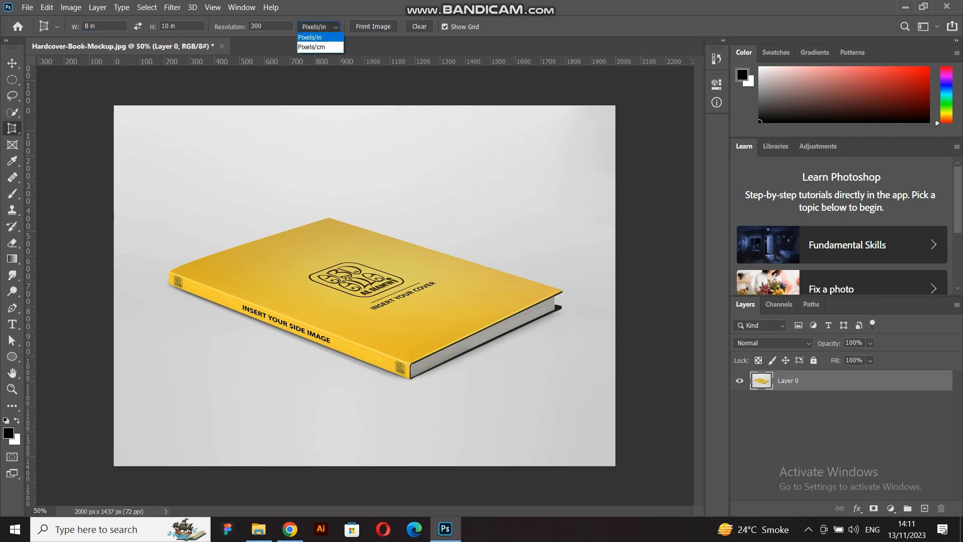
{"action": "key", "text": "Escape"}
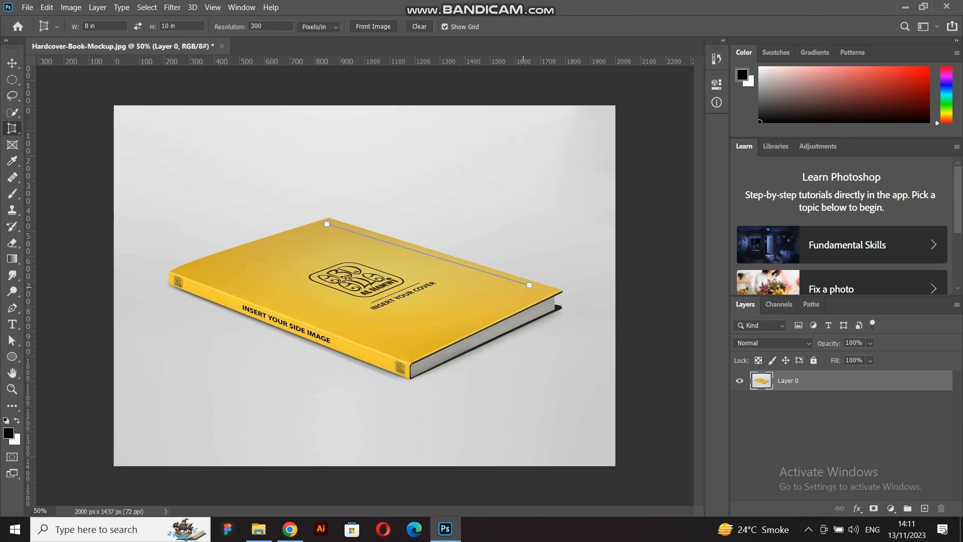
Perspective-crop the front cover from its four corners at 8 × 10 in and 300 pixels/in
{"action": "left_click", "coordinate": [543, 291]}
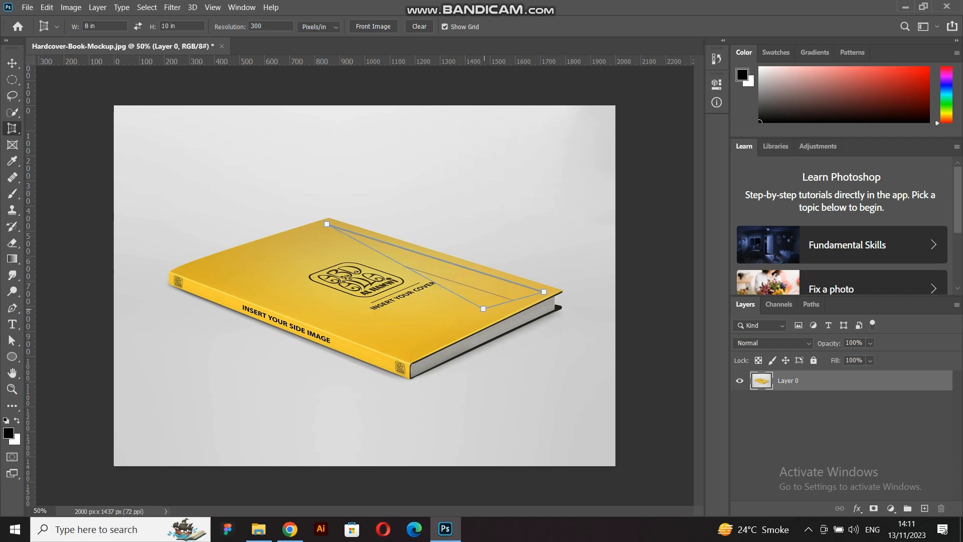
{"action": "left_click", "coordinate": [407, 358]}
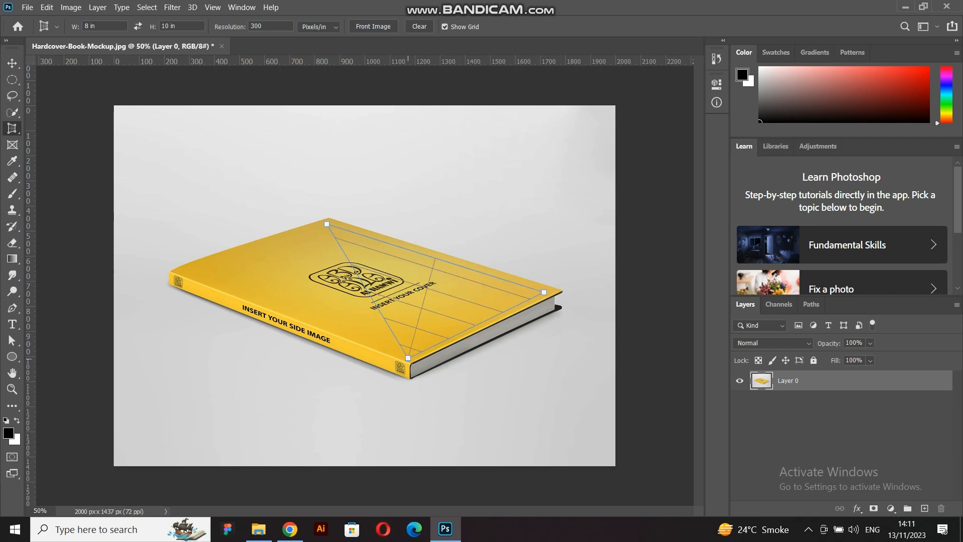
{"action": "left_click", "coordinate": [281, 305]}
{"action": "left_click_drag", "start_coordinate": [281, 305], "coordinate": [180, 271]}
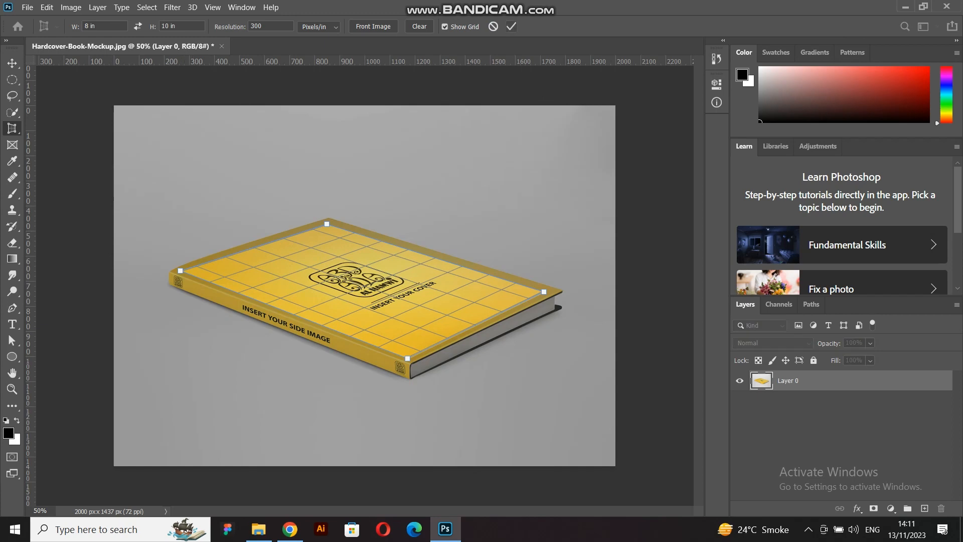
{"action": "left_click", "coordinate": [511, 26]}
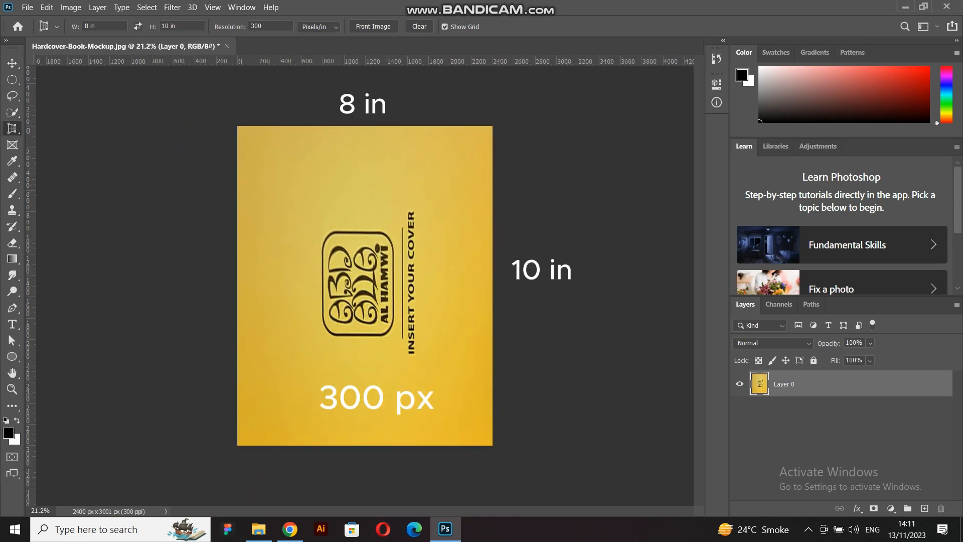
Undo the crop and fill the crop settings with the front image's values, 2000 × 1437 px at 72 pixels/in
{"action": "left_click_drag", "start_coordinate": [95, 26], "coordinate": [84, 26]}
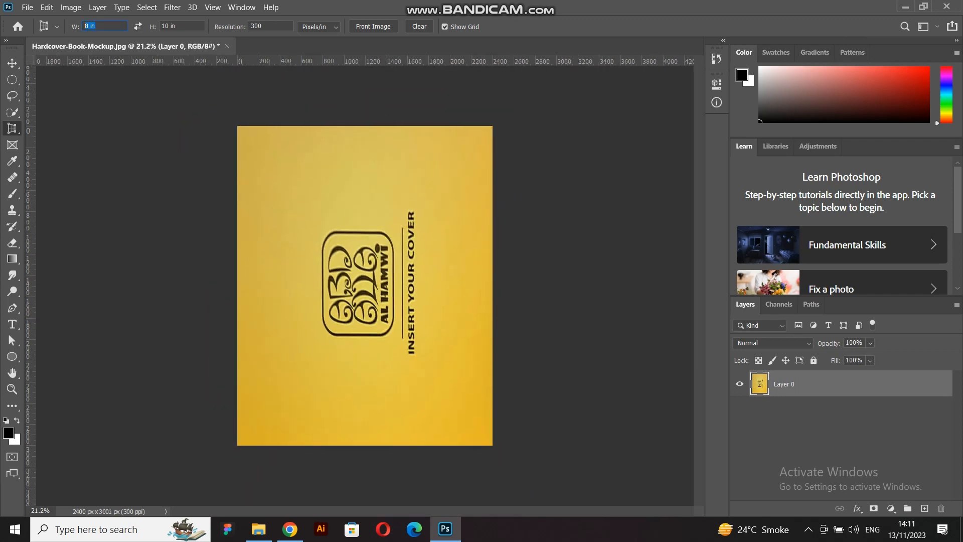
{"action": "left_click", "coordinate": [95, 27]}
{"action": "key", "text": "Tab"}
{"action": "left_click", "coordinate": [175, 26]}
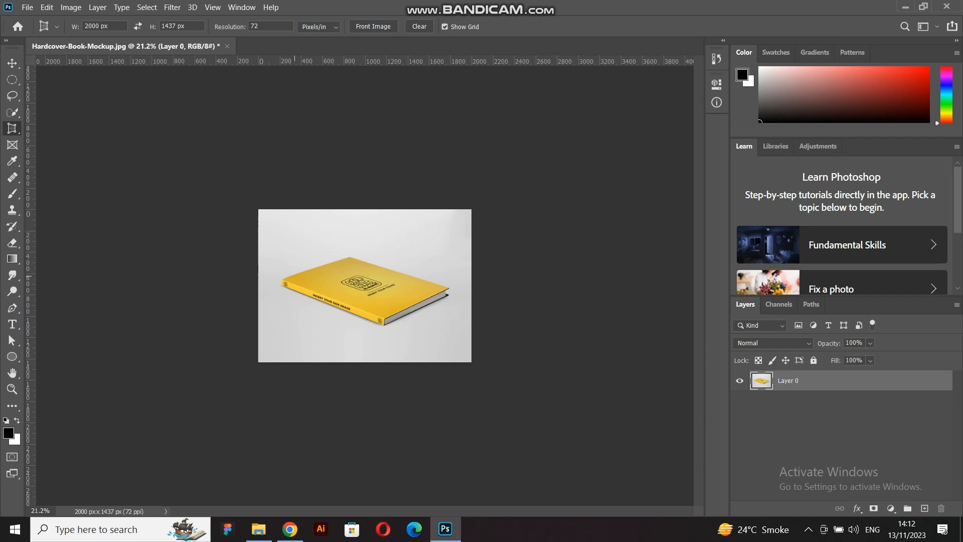
Try a perspective crop of the front cover at the front image's 2000 × 1437 px size, and undo it
{"action": "left_click", "coordinate": [12, 63]}
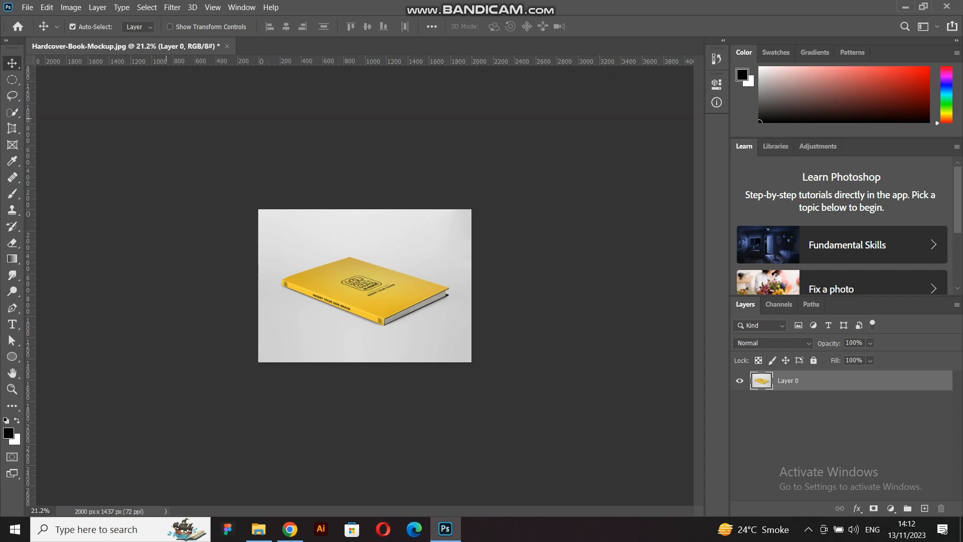
{"action": "scroll", "coordinate": [267, 206], "scroll_direction": "up", "scroll_amount": 3}
{"action": "scroll", "coordinate": [268, 206], "scroll_direction": "up", "scroll_amount": 3}
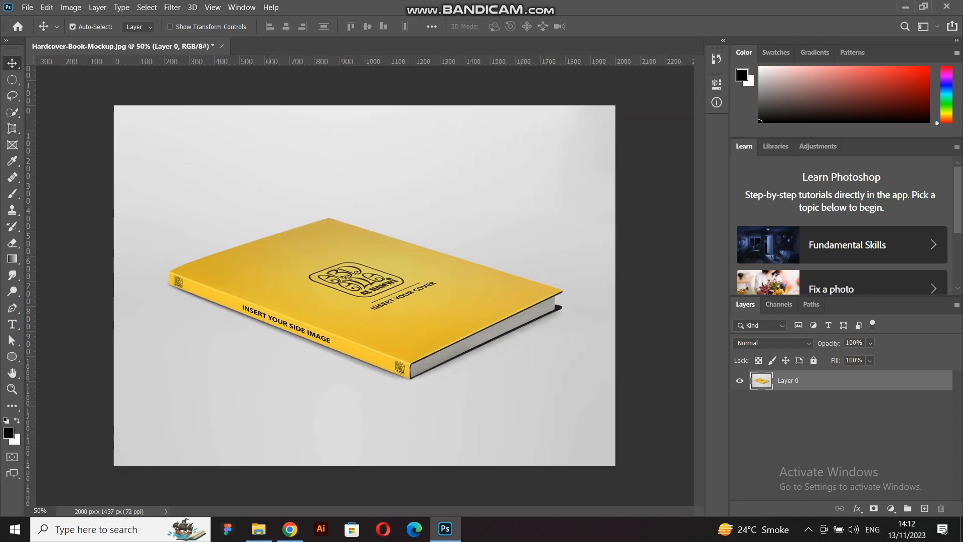
{"action": "left_click_drag", "start_coordinate": [12, 128], "coordinate": [60, 137]}
{"action": "left_click", "coordinate": [187, 268]}
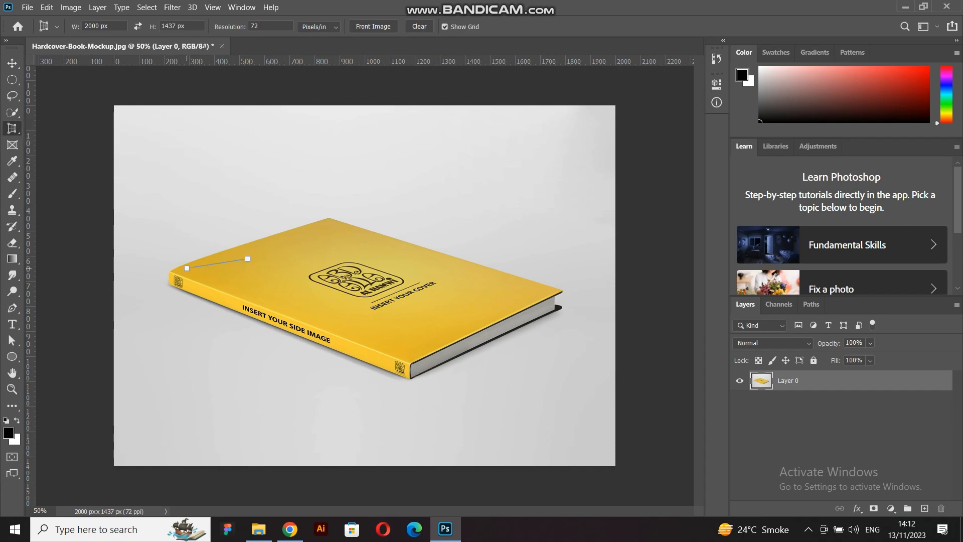
{"action": "left_click", "coordinate": [330, 222]}
{"action": "left_click", "coordinate": [446, 278]}
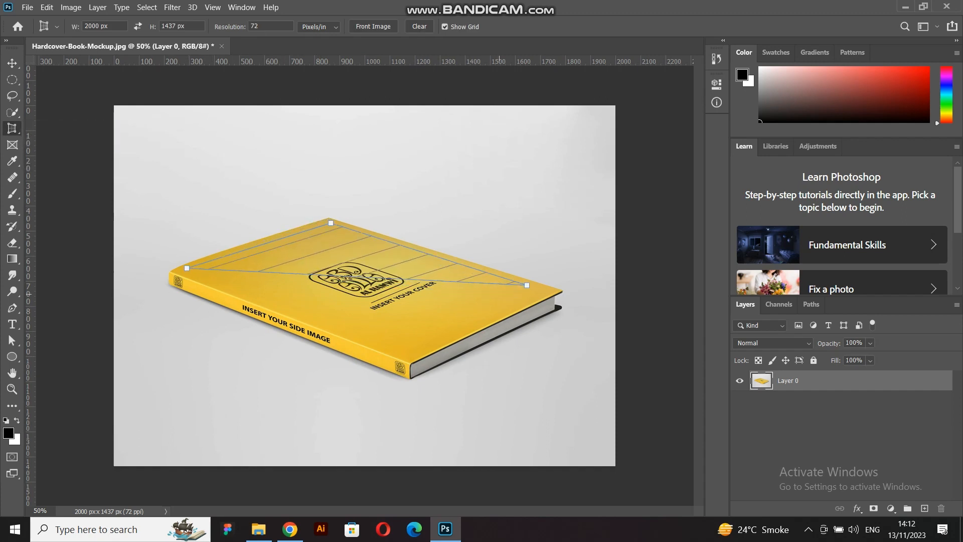
{"action": "left_click", "coordinate": [543, 292]}
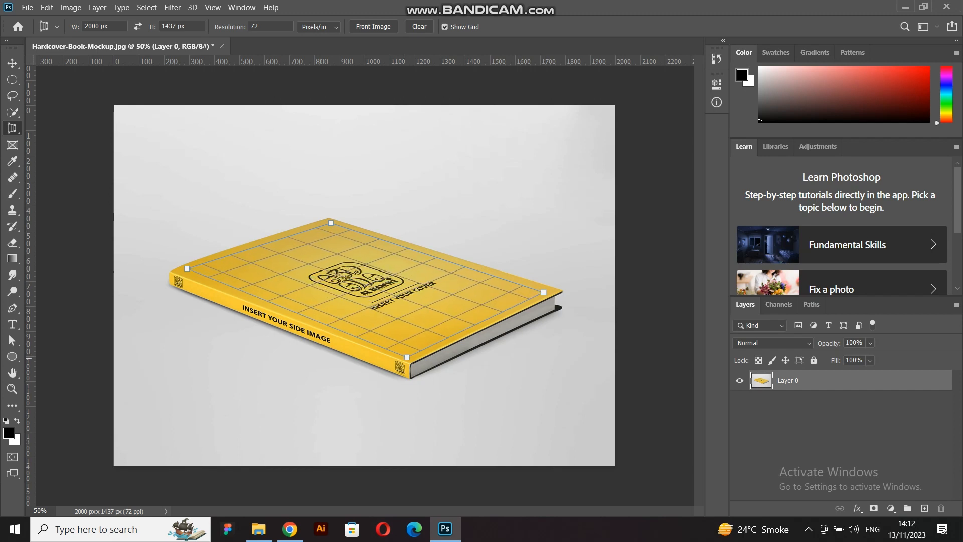
{"action": "left_click", "coordinate": [409, 358]}
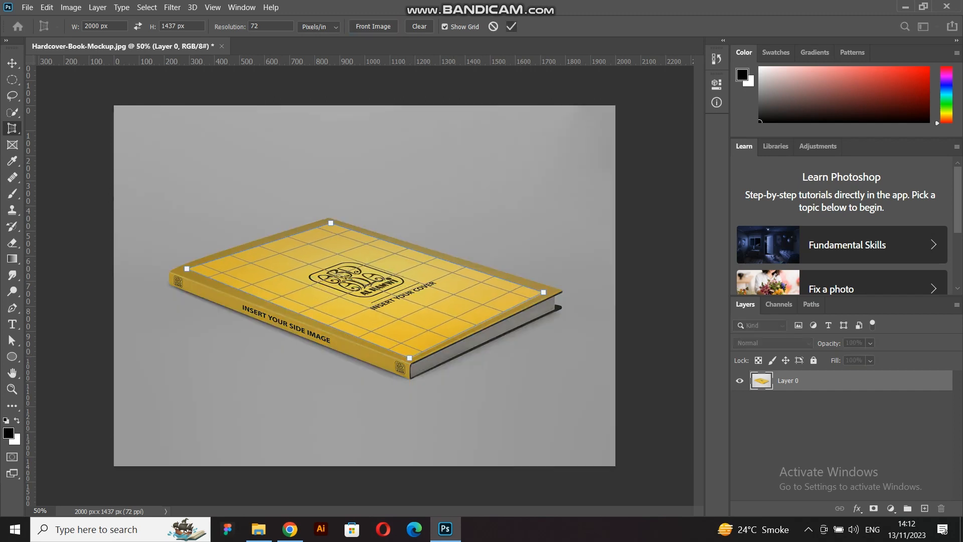
{"action": "left_click", "coordinate": [511, 26]}
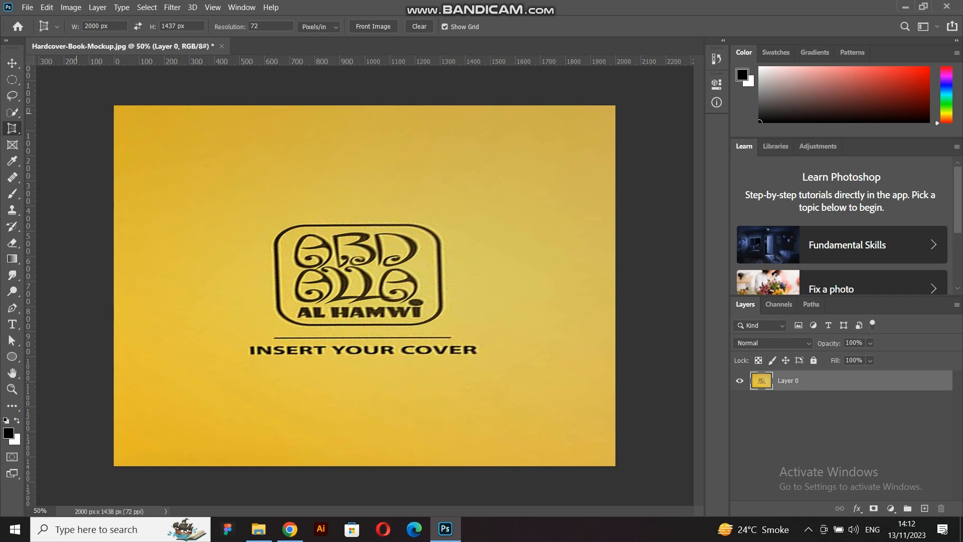
{"action": "key", "text": "ctrl+z"}
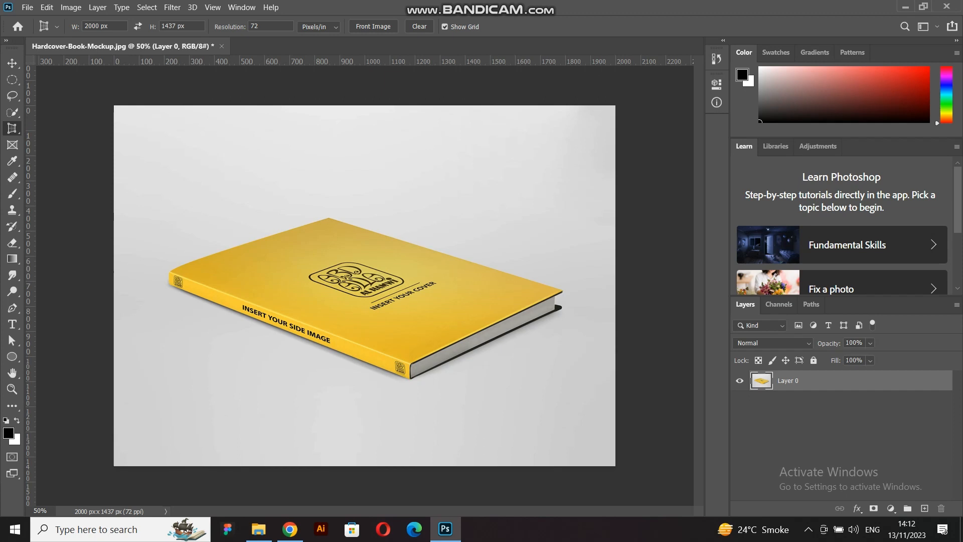
Clear the perspective crop's width, height and resolution values and turn off its grid display
{"action": "left_click_drag", "start_coordinate": [182, 25], "coordinate": [84, 25]}
{"action": "key", "text": "Return"}
{"action": "left_click", "coordinate": [419, 26]}
{"action": "left_click", "coordinate": [444, 26]}
{"action": "left_click", "coordinate": [444, 27]}
{"action": "left_click", "coordinate": [444, 26]}
Outline the front cover's four corners for a perspective crop without the grid, and cancel the crop
{"action": "left_click", "coordinate": [191, 266]}
{"action": "left_click", "coordinate": [329, 223]}
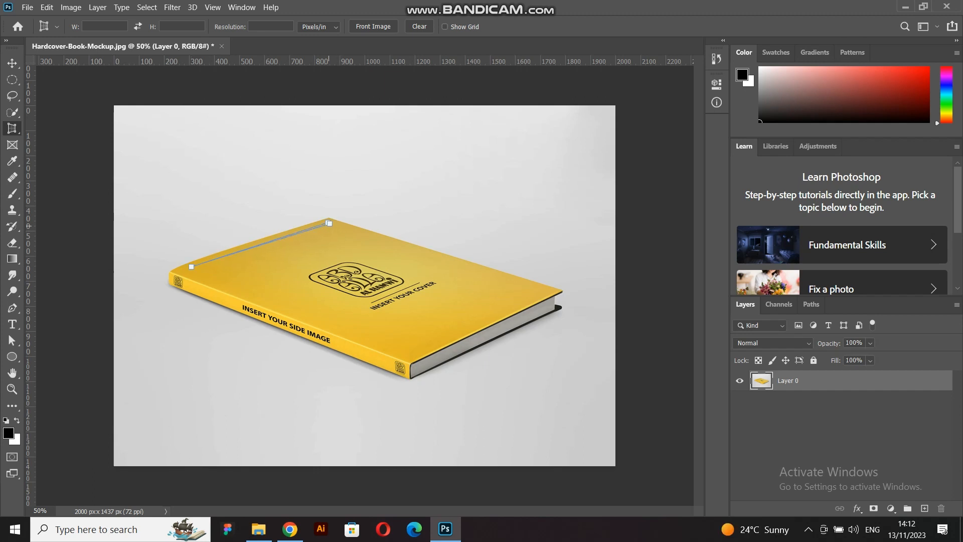
{"action": "left_click", "coordinate": [551, 291]}
{"action": "left_click", "coordinate": [406, 360]}
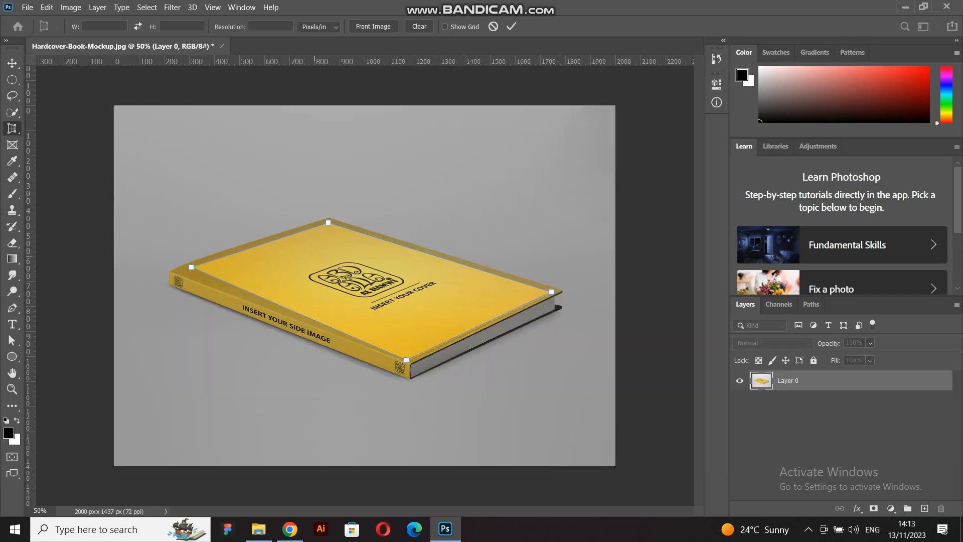
{"action": "left_click", "coordinate": [493, 26]}
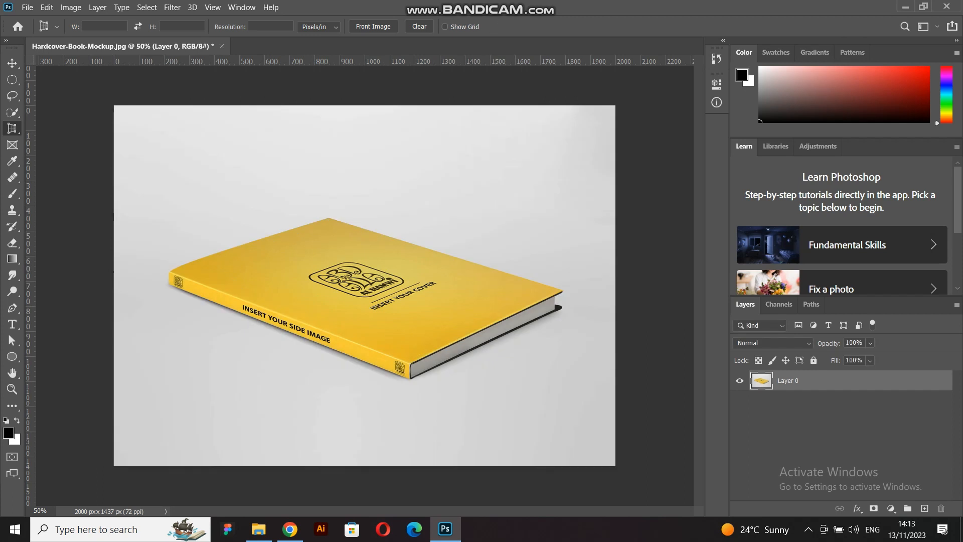
Turn the crop grid back on, try a perspective crop of the front cover without size values, and undo it
{"action": "left_click", "coordinate": [445, 27]}
{"action": "left_click", "coordinate": [189, 270]}
{"action": "left_click", "coordinate": [330, 222]}
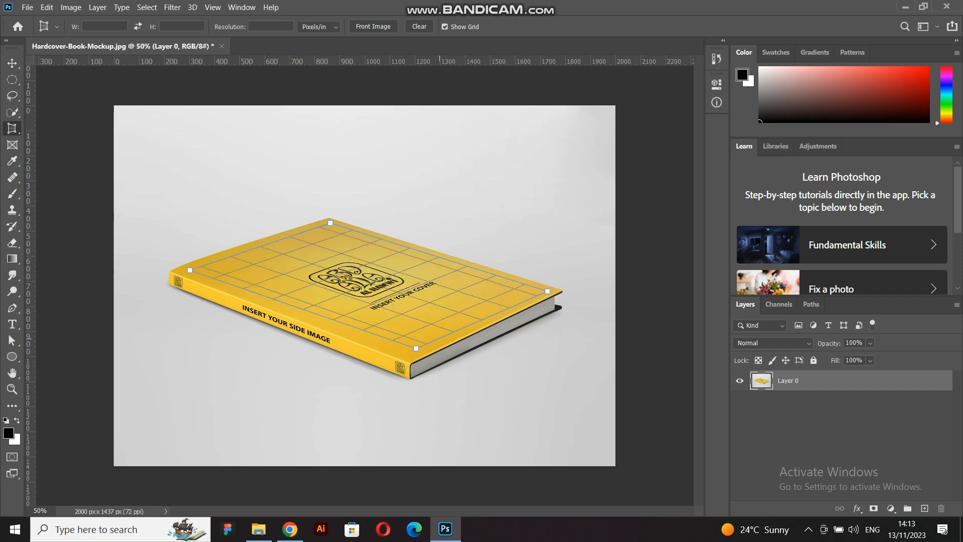
{"action": "left_click", "coordinate": [408, 357]}
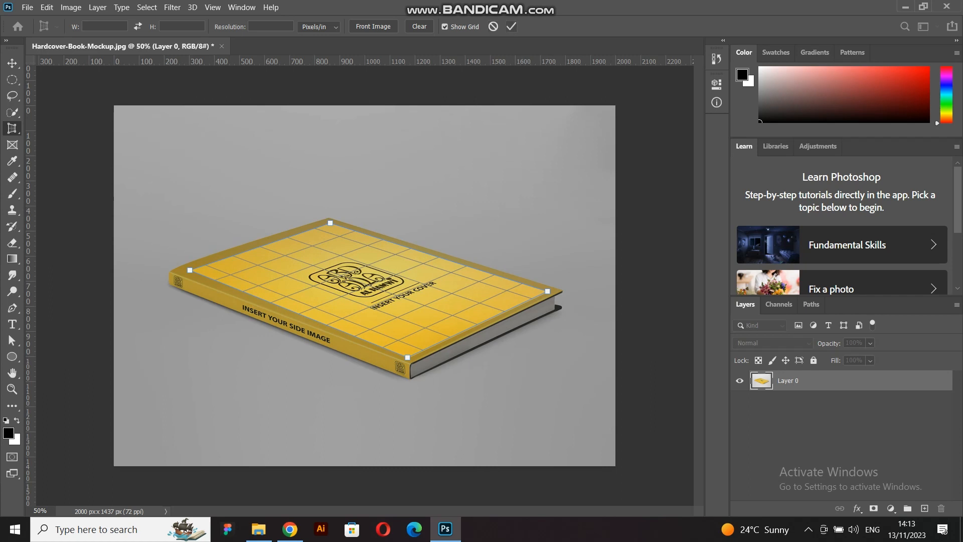
{"action": "left_click", "coordinate": [511, 26]}
{"action": "key", "text": "ctrl+z"}
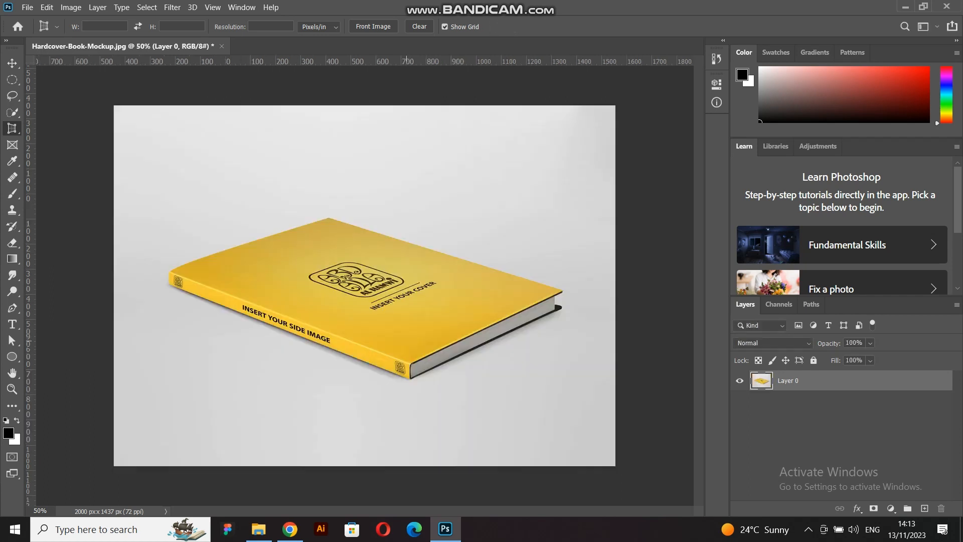